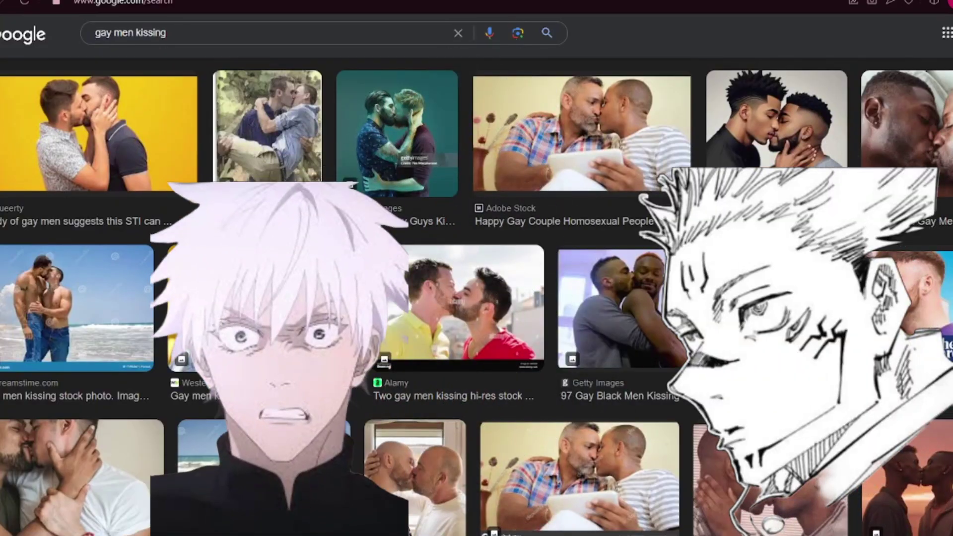
Search Google for 'gojo' and scroll through the image results
{"action": "type", "text": "gojo"}
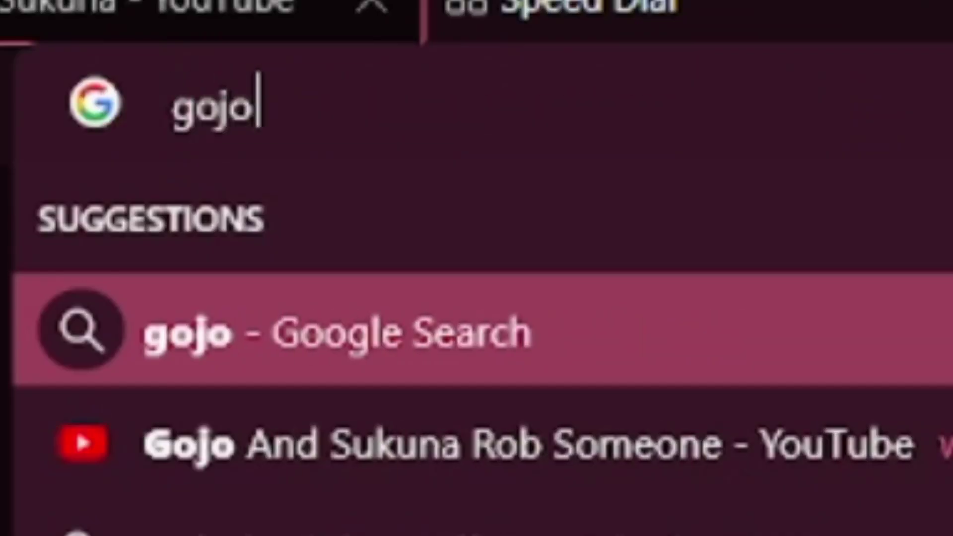
{"action": "key", "text": "Return"}
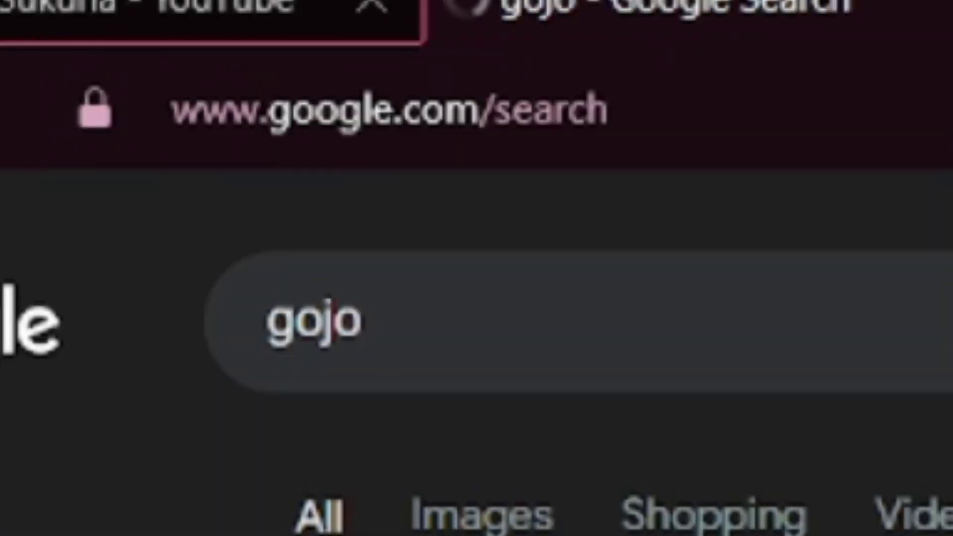
{"action": "left_click", "coordinate": [502, 528]}
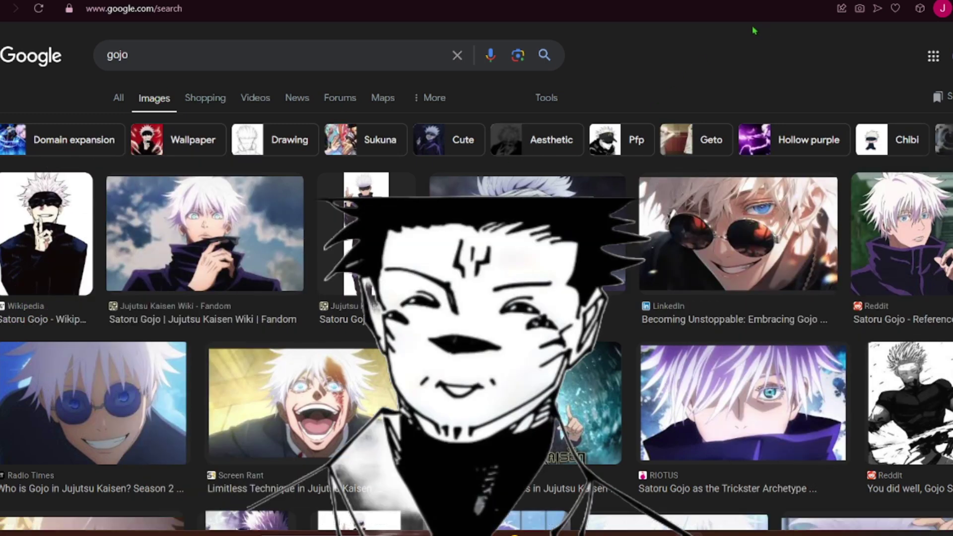
{"action": "scroll", "coordinate": [477, 278], "scroll_direction": "down", "scroll_amount": 3}
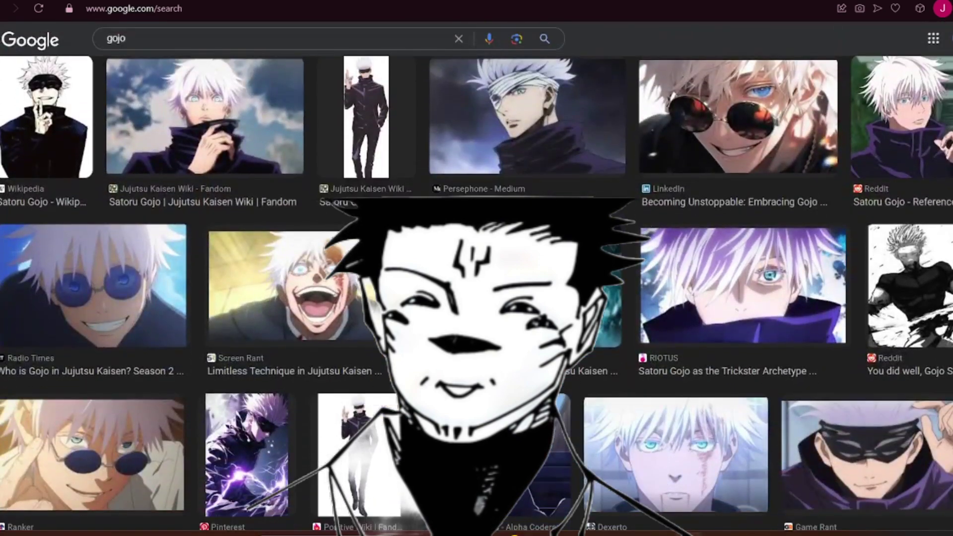
{"action": "scroll", "coordinate": [476, 278], "scroll_direction": "up", "scroll_amount": 1}
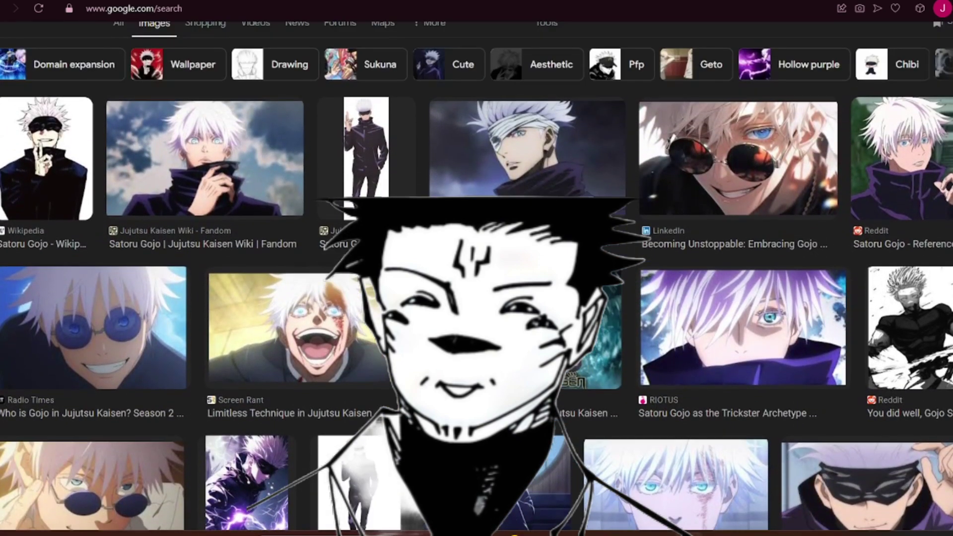
{"action": "scroll", "coordinate": [287, 69], "scroll_direction": "down", "scroll_amount": 1}
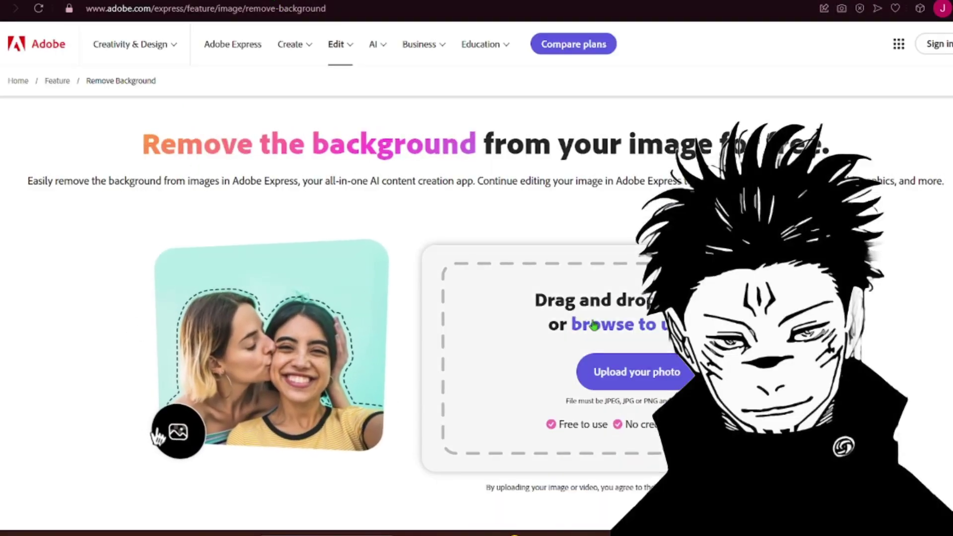
Upload the copied Gojo manga panel to Adobe Express, remove its background, and download the cut-out
{"action": "left_click", "coordinate": [594, 325]}
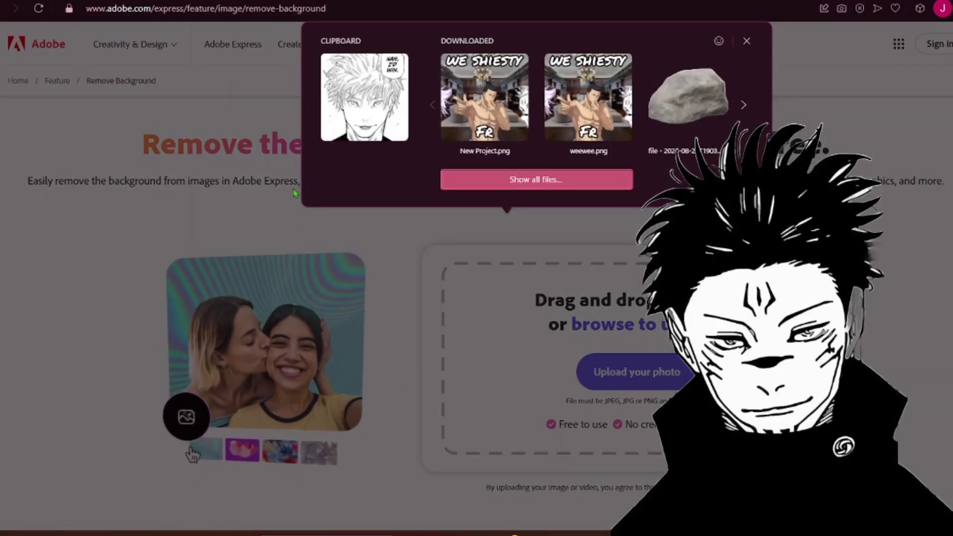
{"action": "left_click", "coordinate": [372, 64]}
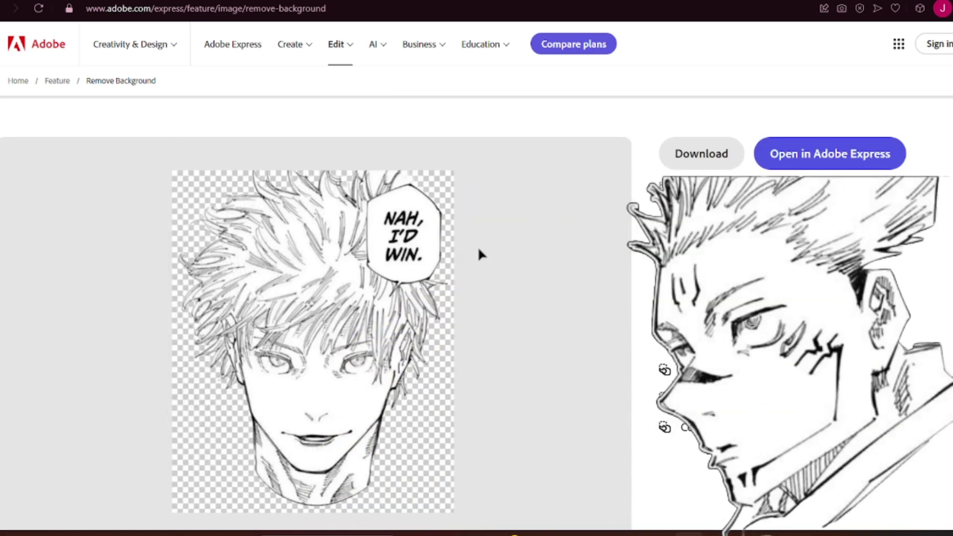
{"action": "scroll", "coordinate": [501, 238], "scroll_direction": "down", "scroll_amount": 1}
{"action": "left_click", "coordinate": [711, 135]}
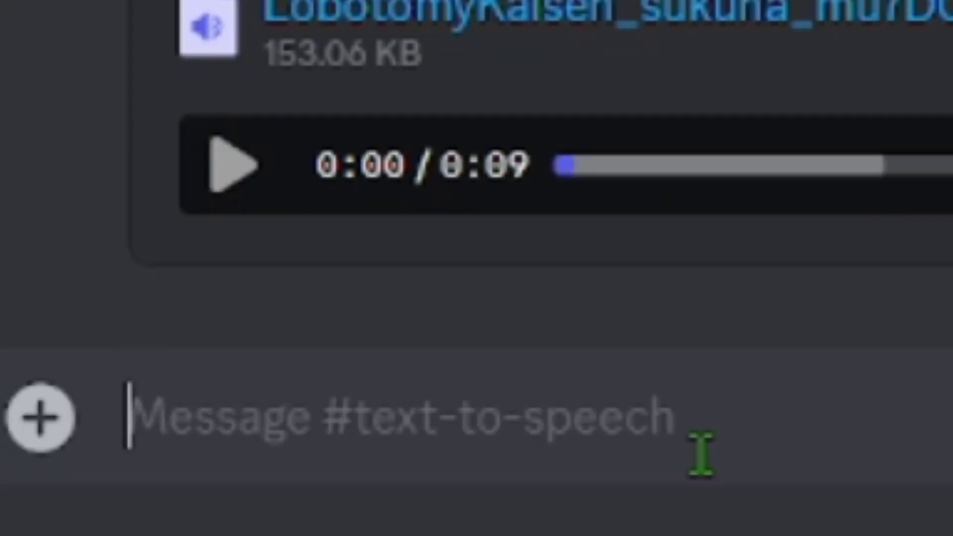
Run the /speak command with character Sukuna and the text 'Gojo you are a'
{"action": "type", "text": "/"}
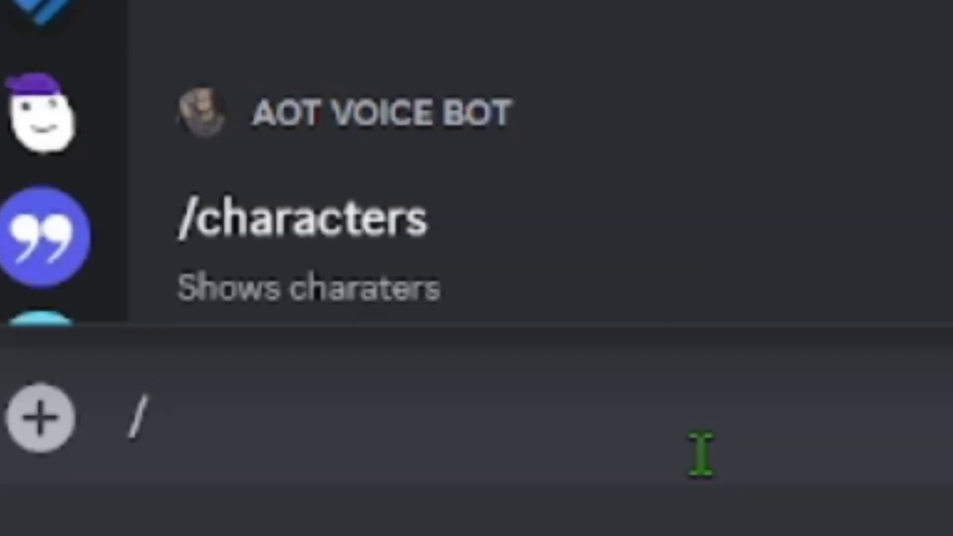
{"action": "type", "text": "speak"}
{"action": "left_click", "coordinate": [498, 319]}
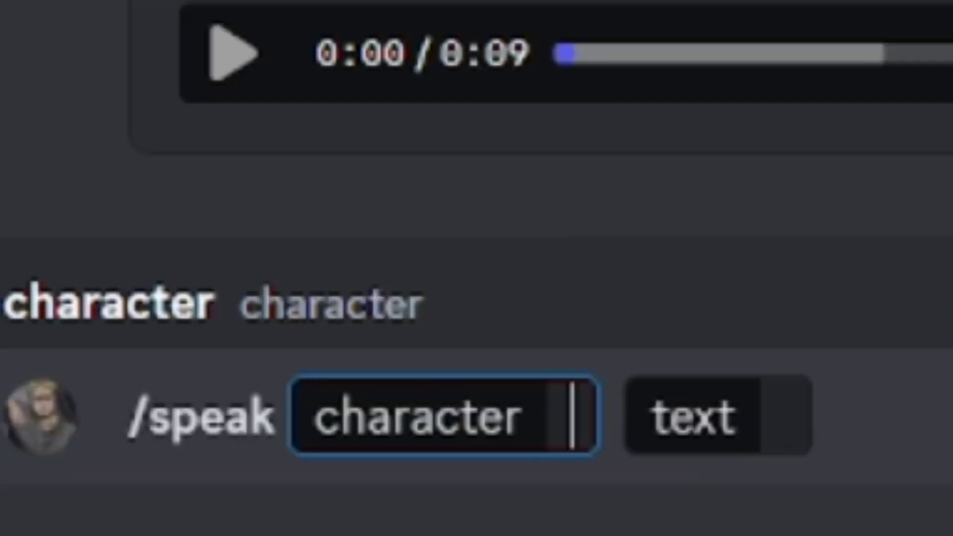
{"action": "type", "text": "Sukuna"}
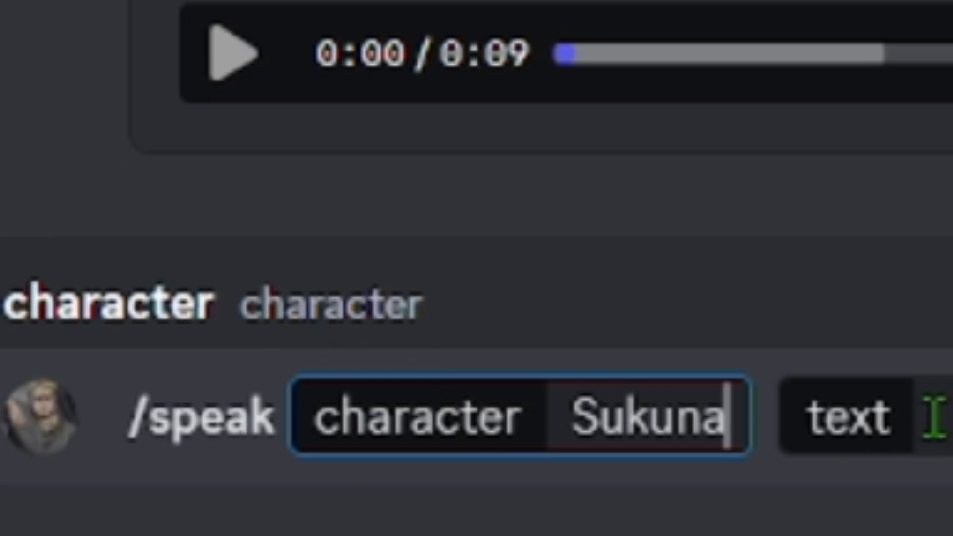
{"action": "left_click", "coordinate": [927, 416]}
{"action": "type", "text": "Gojo you are a"}
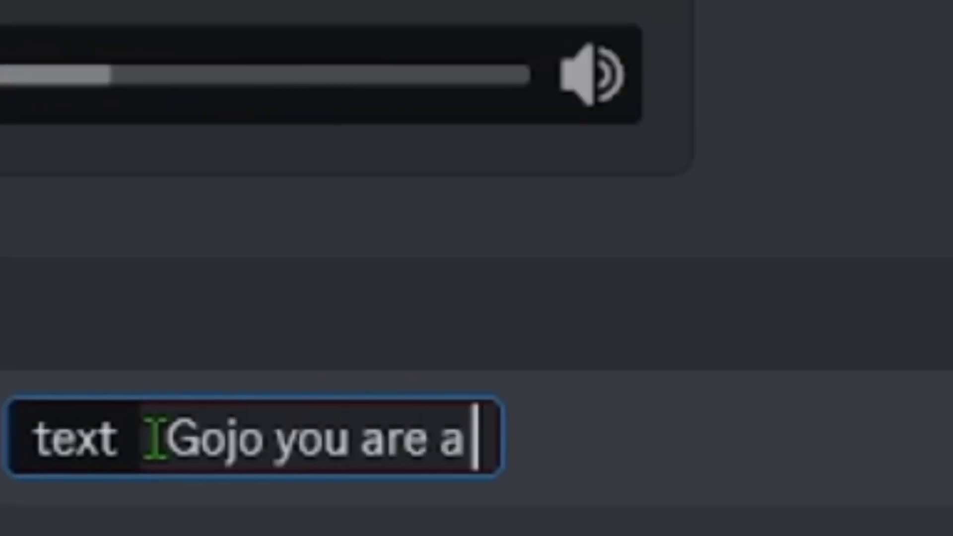
{"action": "key", "text": "Return"}
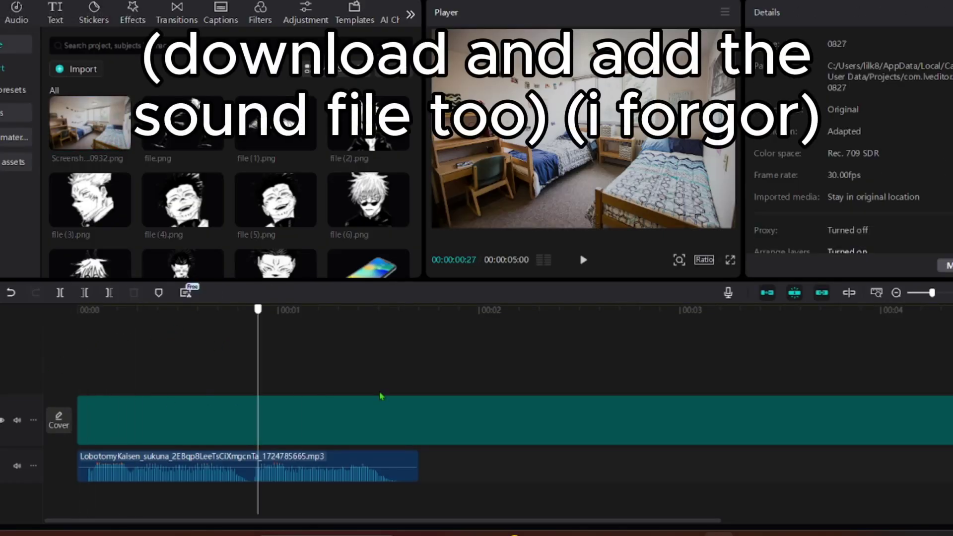
Put the dorm-room photo on the timeline with file (13).png on a track above it
{"action": "left_click_drag", "start_coordinate": [381, 396], "coordinate": [381, 396]}
{"action": "scroll", "coordinate": [411, 121], "scroll_direction": "down", "scroll_amount": 3}
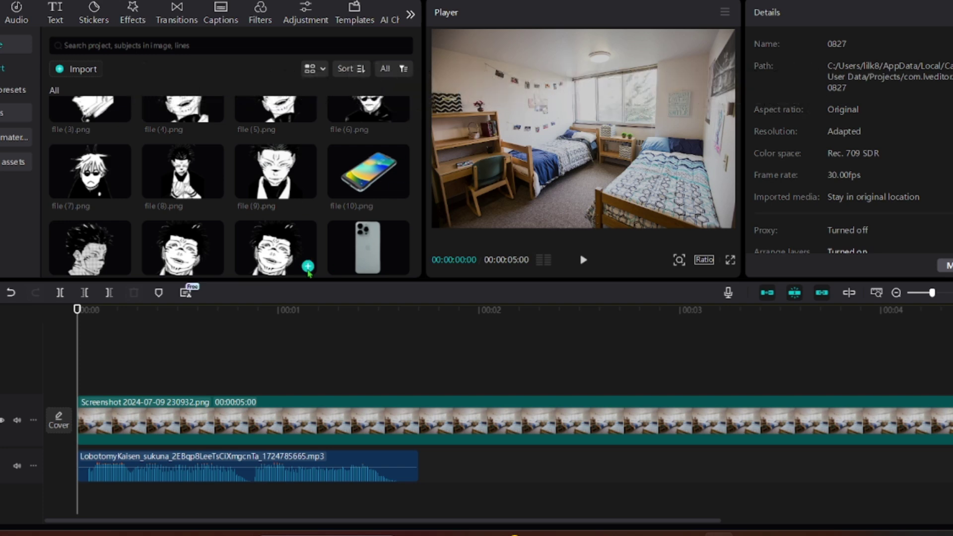
{"action": "left_click", "coordinate": [309, 262]}
{"action": "left_click_drag", "start_coordinate": [224, 393], "coordinate": [225, 365]}
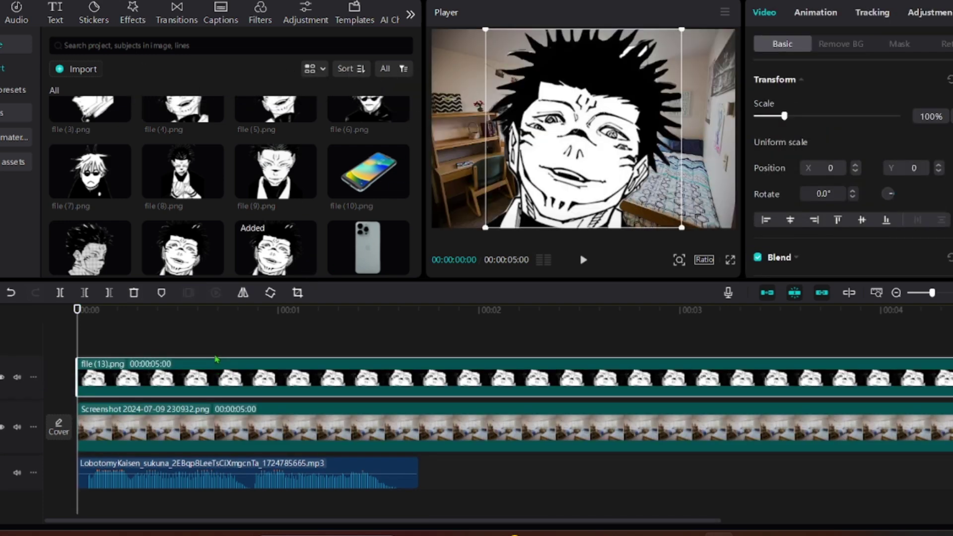
Shrink the Sukuna face to 61%, move it to the lower right, and preview
{"action": "left_click_drag", "start_coordinate": [485, 30], "coordinate": [629, 142]}
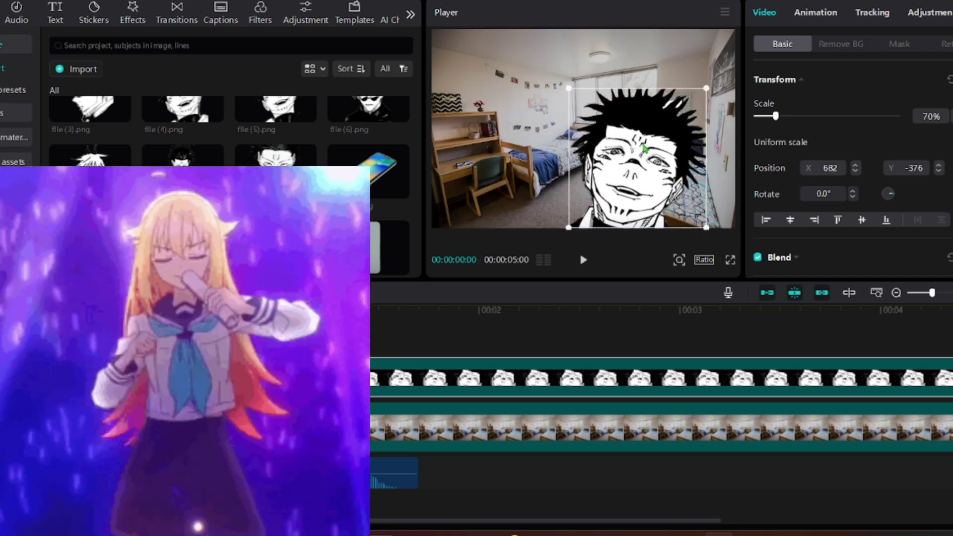
{"action": "left_click_drag", "start_coordinate": [567, 86], "coordinate": [610, 105]}
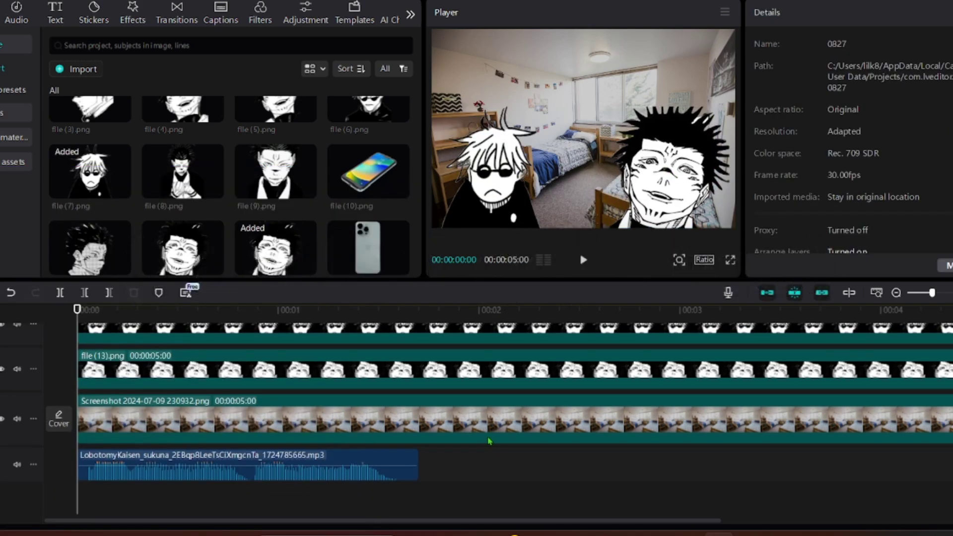
{"action": "key", "text": "space"}
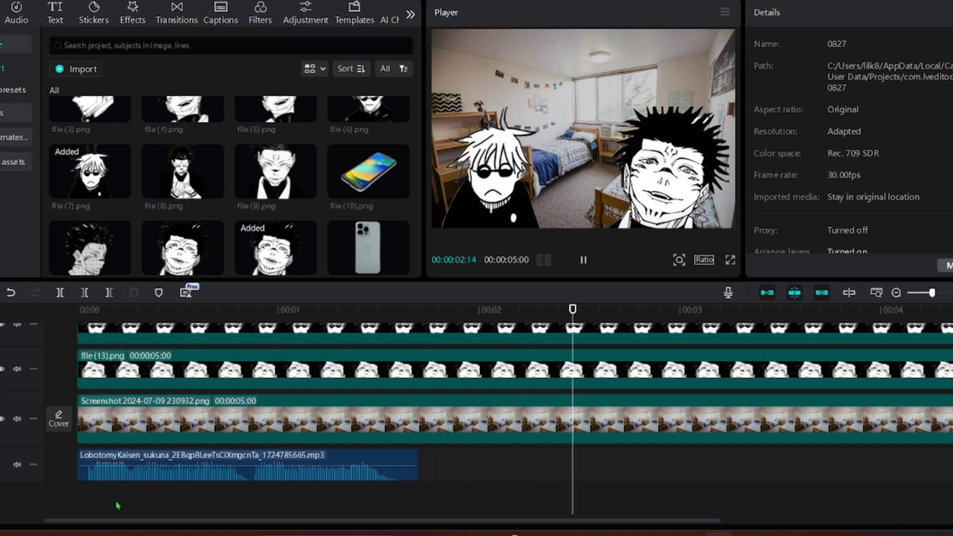
Keyframe the Sukuna image's position and slide it left by frame 17
{"action": "left_click_drag", "start_coordinate": [117, 506], "coordinate": [72, 497]}
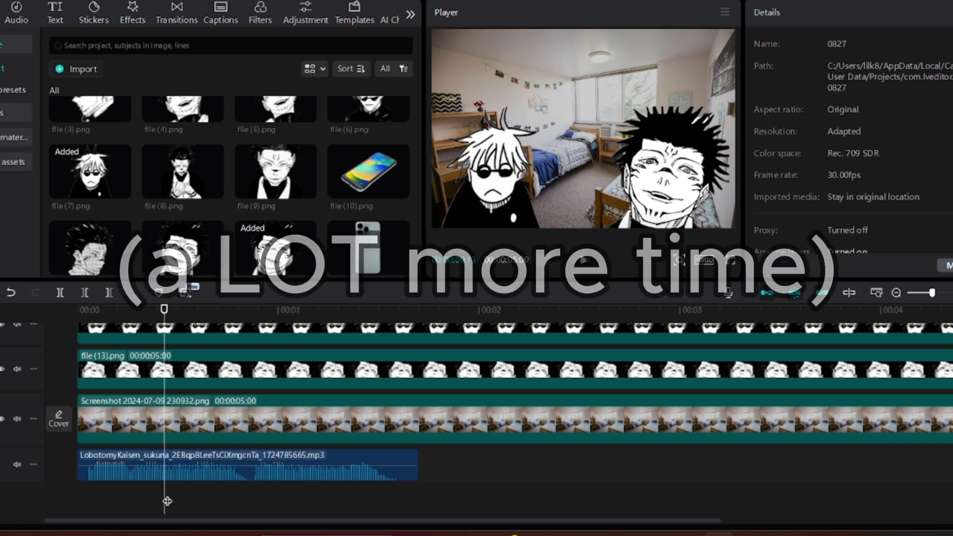
{"action": "left_click", "coordinate": [156, 360]}
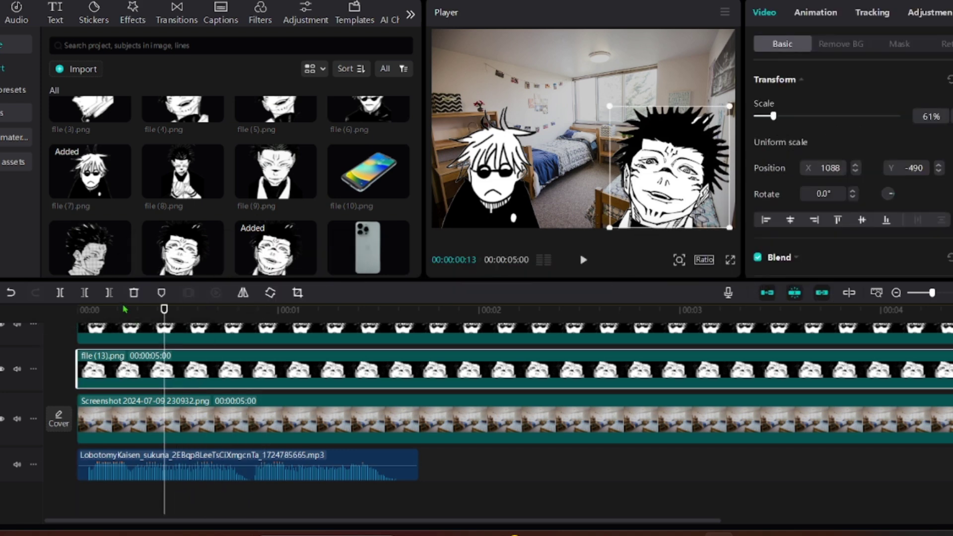
{"action": "left_click", "coordinate": [191, 360]}
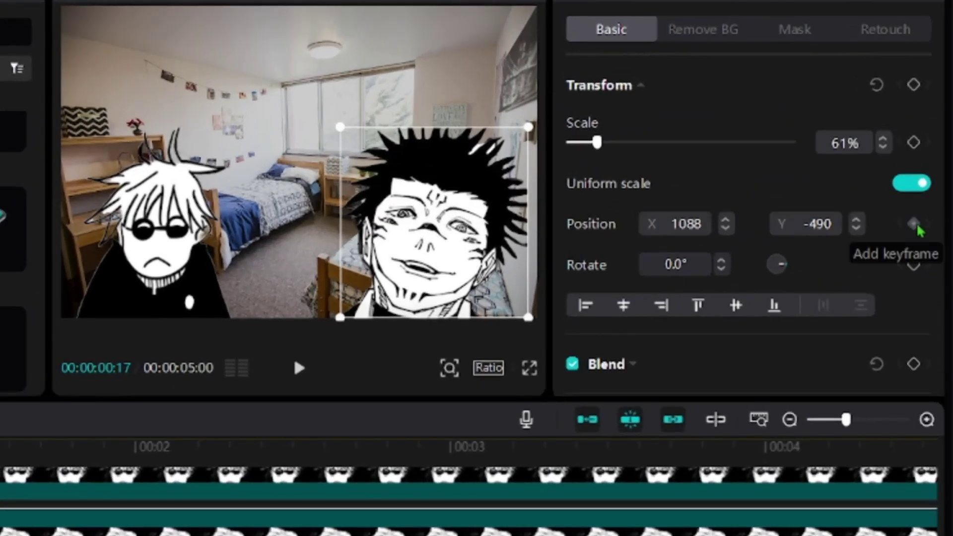
{"action": "left_click", "coordinate": [915, 225]}
{"action": "key", "text": "Left"}
{"action": "key", "text": "Left"}
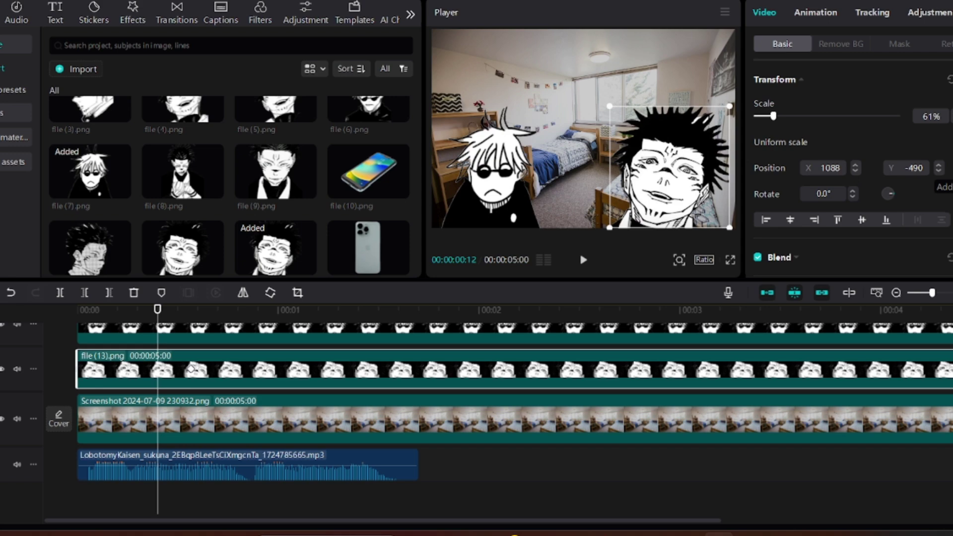
{"action": "key", "text": "Left"}
{"action": "key", "text": "Left"}
{"action": "key", "text": "Left"}
{"action": "key", "text": "Right"}
{"action": "key", "text": "Right"}
{"action": "key", "text": "Right"}
{"action": "key", "text": "Right"}
{"action": "key", "text": "Right"}
{"action": "key", "text": "Right"}
{"action": "key", "text": "Right"}
{"action": "key", "text": "Right"}
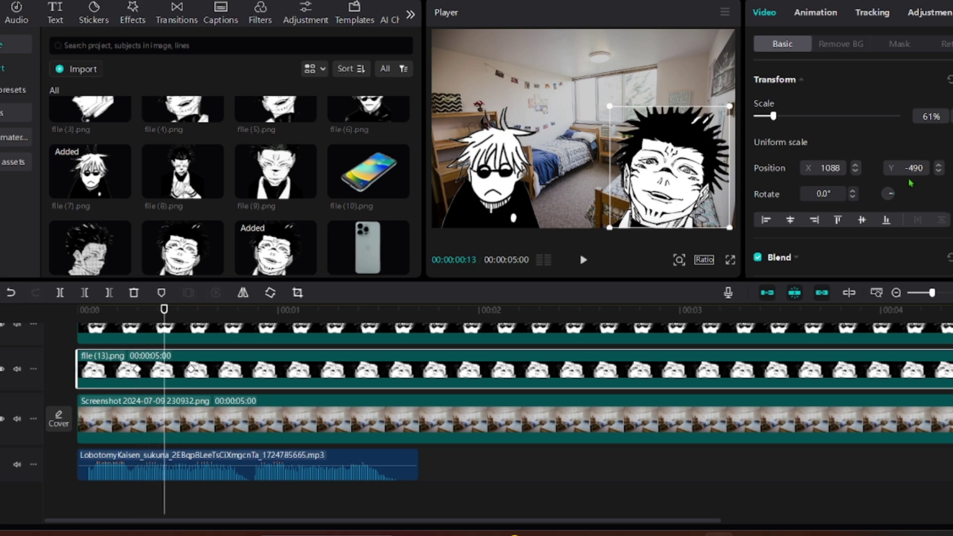
{"action": "left_click_drag", "start_coordinate": [723, 209], "coordinate": [675, 203]}
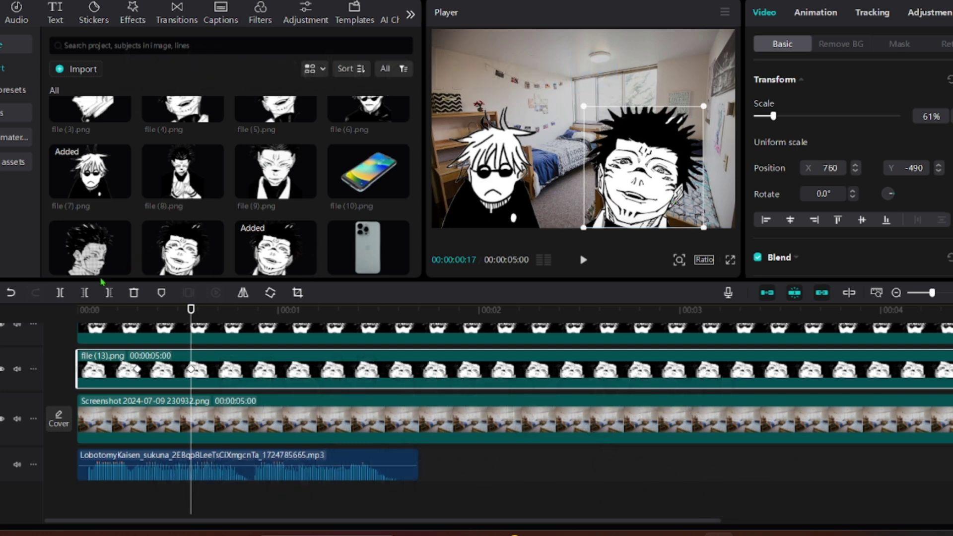
Cut Sukuna after frame 17, then add file (8).png after it, shrunk to about 62%
{"action": "left_click", "coordinate": [108, 292]}
{"action": "left_click_drag", "start_coordinate": [212, 196], "coordinate": [466, 360]}
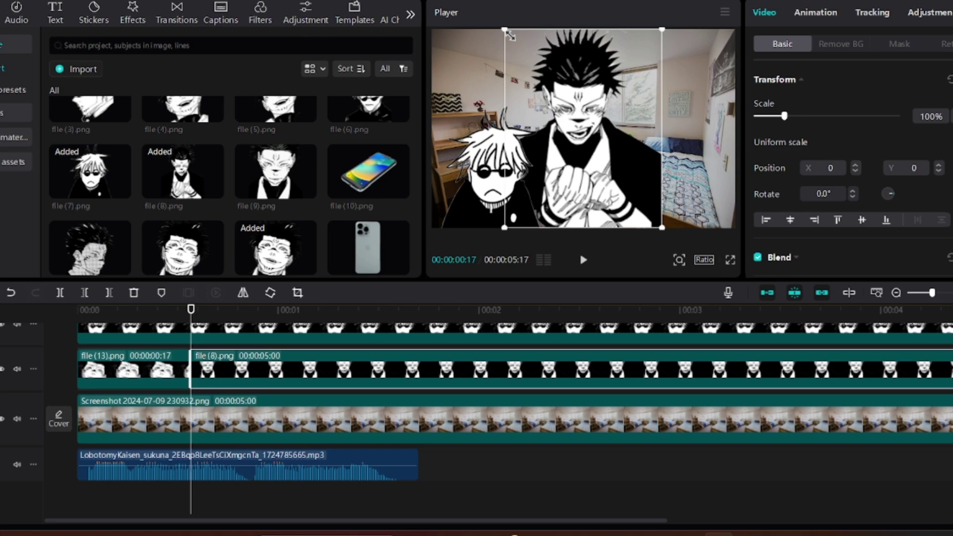
{"action": "left_click_drag", "start_coordinate": [508, 34], "coordinate": [576, 99]}
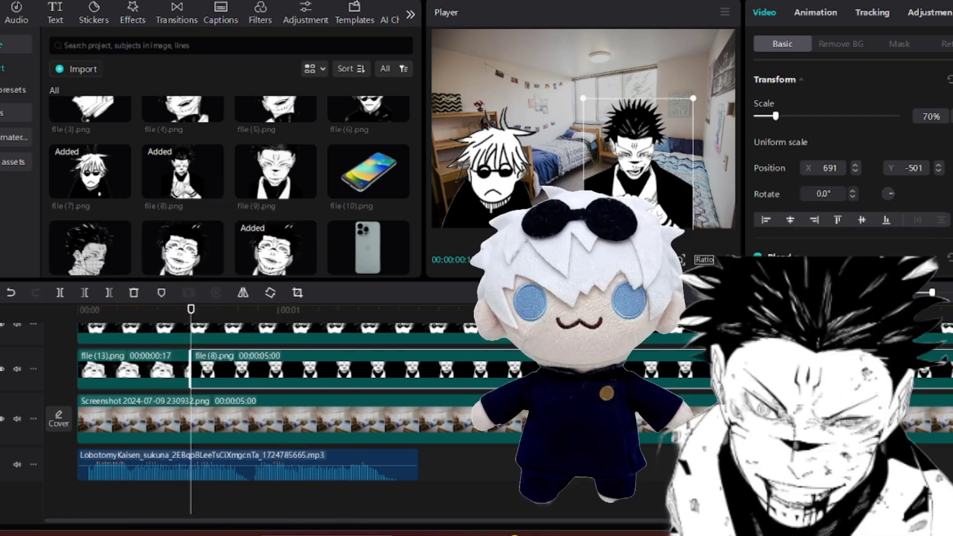
Move the second Sukuna image left and down, then give its x keyframe an Ease Out 3 curve
{"action": "key", "text": "Right"}
{"action": "key", "text": "Right"}
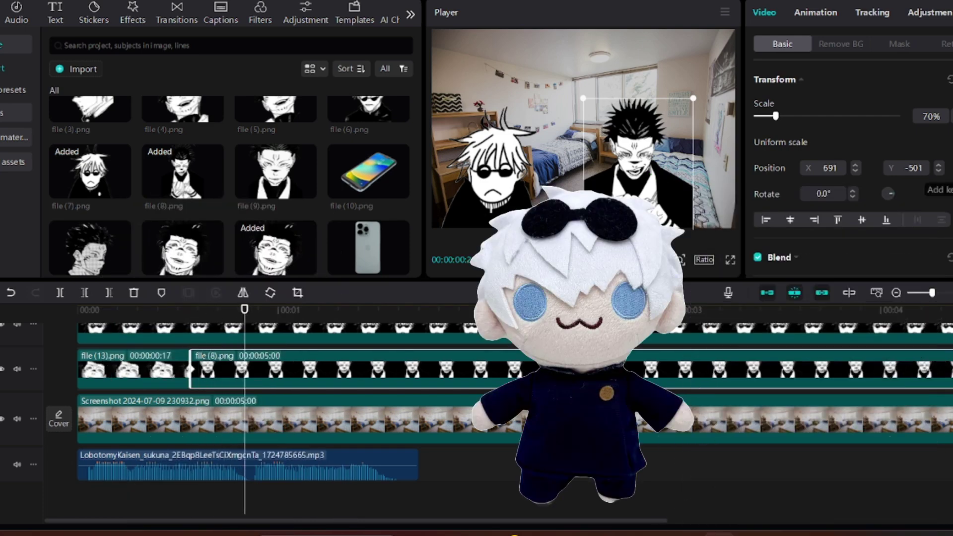
{"action": "left_click_drag", "start_coordinate": [671, 187], "coordinate": [641, 199]}
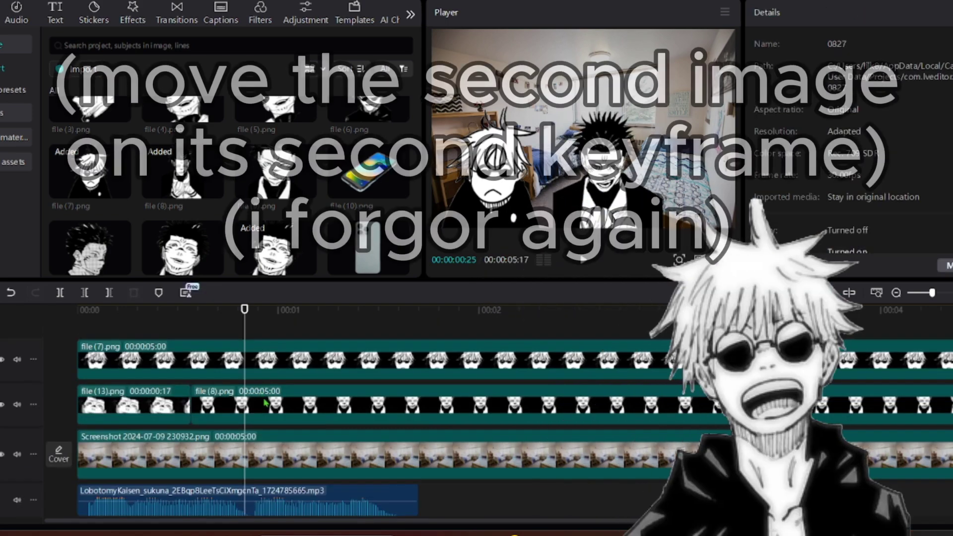
{"action": "right_click", "coordinate": [266, 402]}
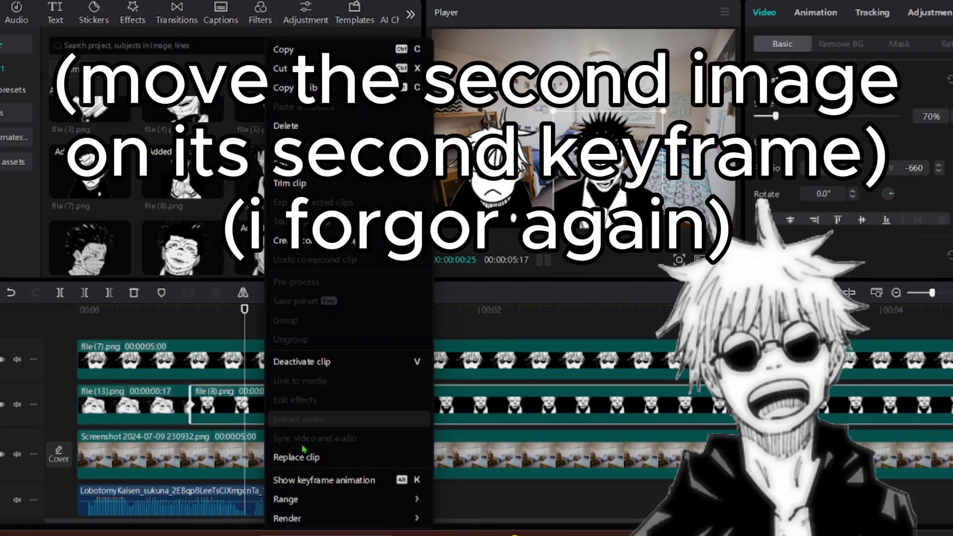
{"action": "left_click", "coordinate": [314, 481]}
{"action": "right_click", "coordinate": [245, 368]}
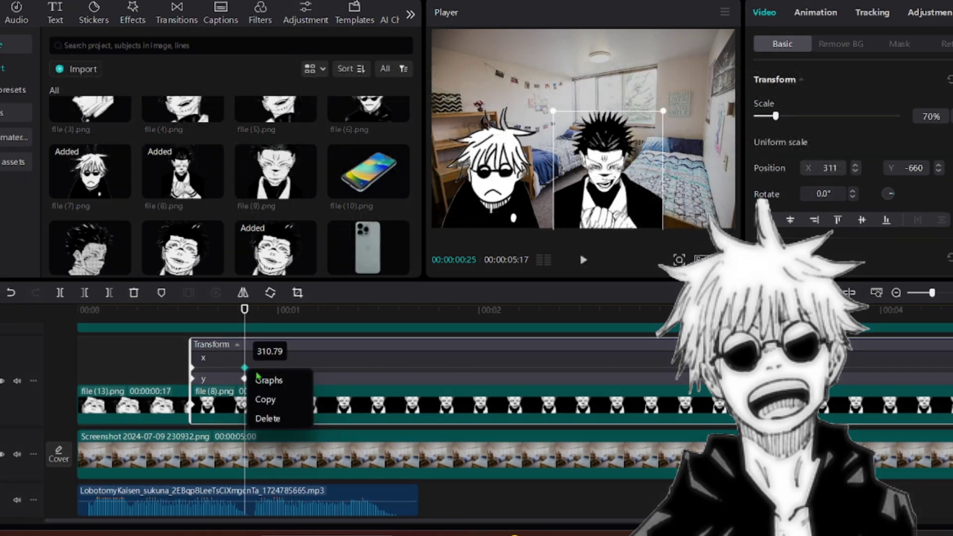
{"action": "left_click", "coordinate": [262, 377]}
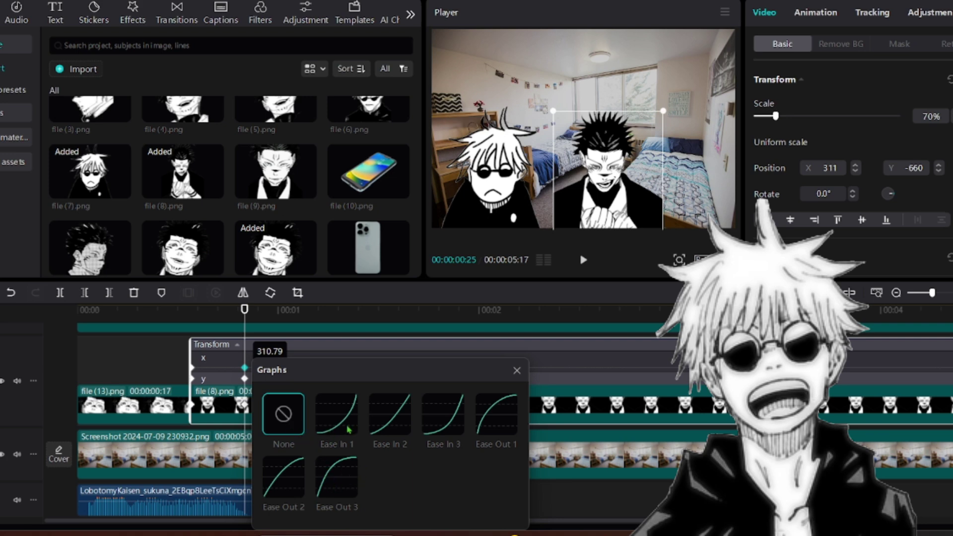
{"action": "left_click", "coordinate": [337, 475]}
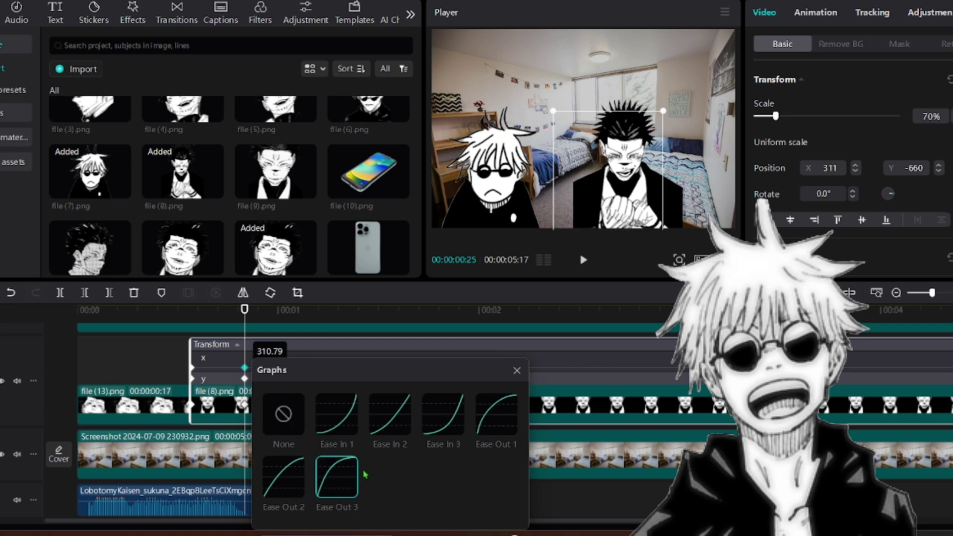
Apply Ease In 3 to the first Sukuna clip's keyframe and check the motion from frame 7
{"action": "left_click", "coordinate": [517, 371]}
{"action": "right_click", "coordinate": [140, 405]}
{"action": "left_click", "coordinate": [199, 480]}
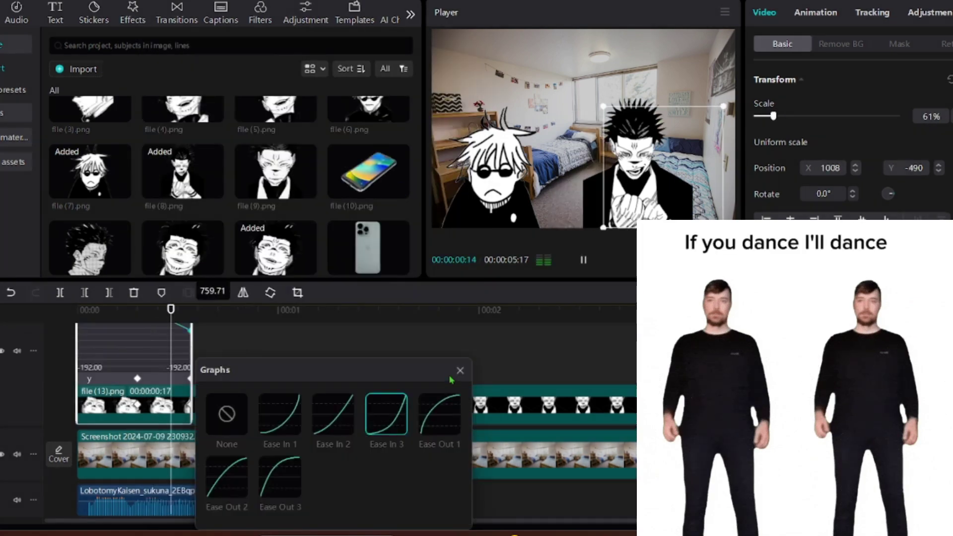
{"action": "left_click", "coordinate": [192, 310]}
{"action": "left_click_drag", "start_coordinate": [191, 310], "coordinate": [122, 323]}
{"action": "left_click", "coordinate": [78, 324]}
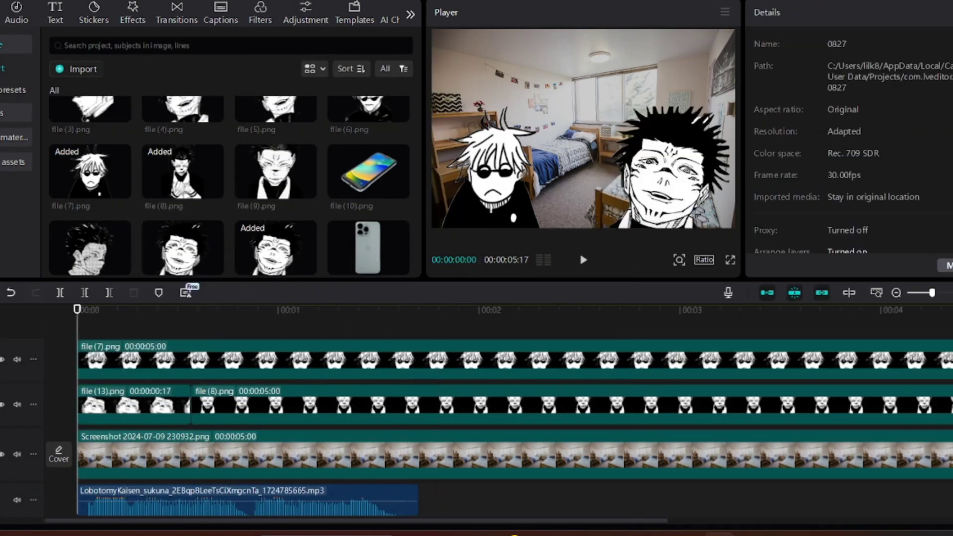
Play the opening, then inspect the file (77).png keyframes at 02:31:28 and 02:32:06
{"action": "key", "text": "space"}
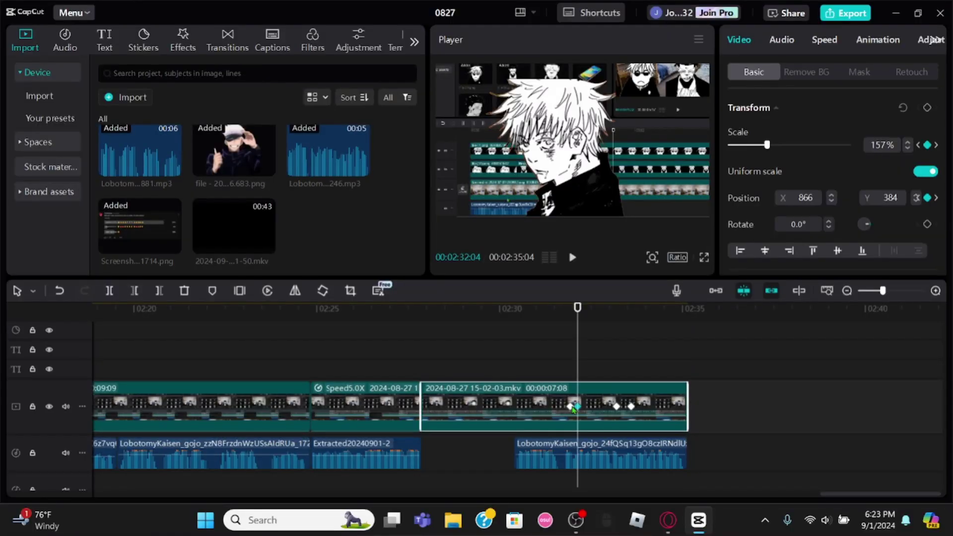
{"action": "left_click", "coordinate": [570, 406]}
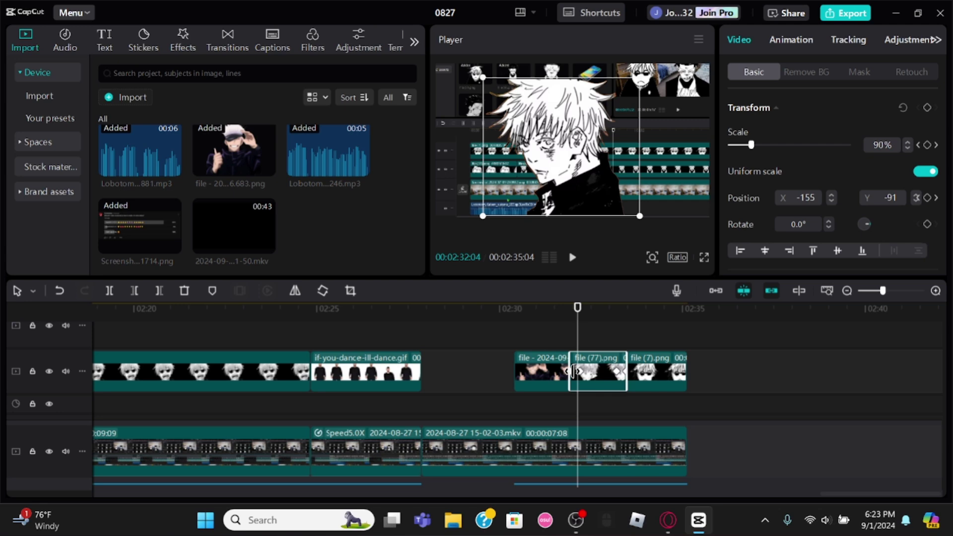
{"action": "left_click", "coordinate": [581, 372]}
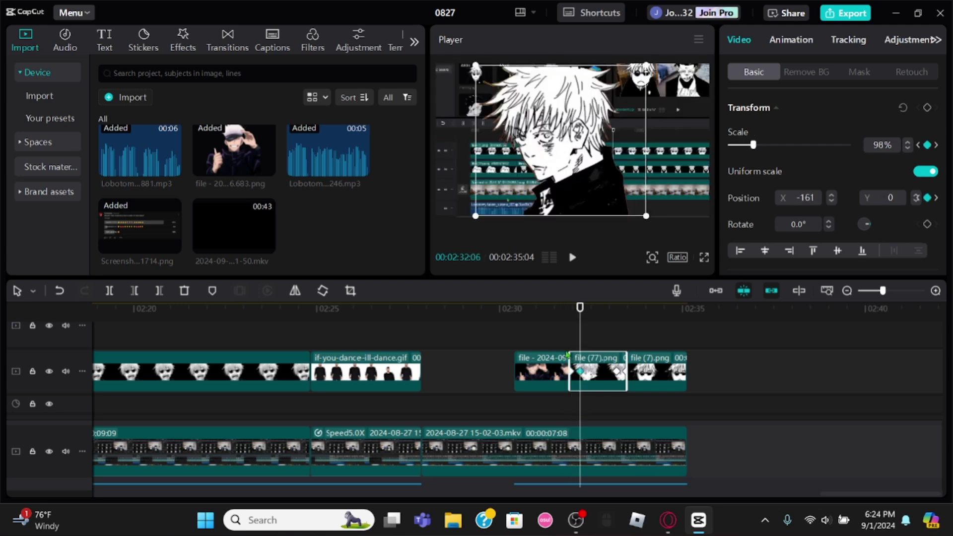
{"action": "left_click", "coordinate": [568, 330]}
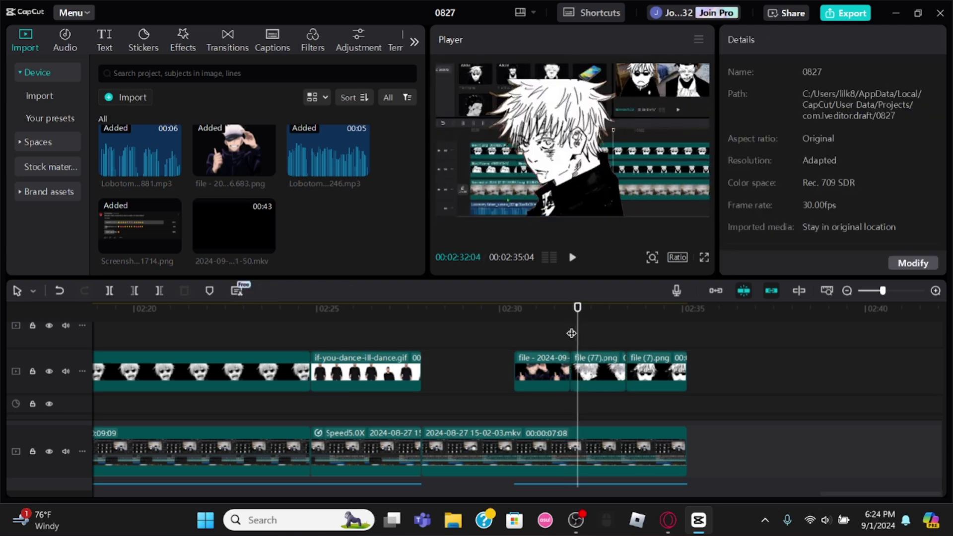
Check the screen-recording clip's keyframes up to 02:33:18 and play that section back
{"action": "left_click", "coordinate": [596, 450]}
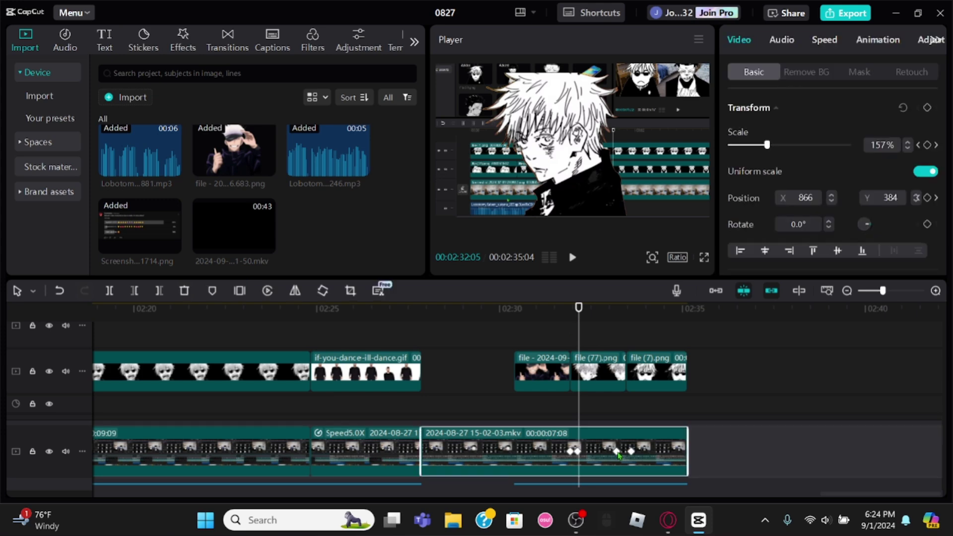
{"action": "left_click", "coordinate": [617, 452]}
{"action": "left_click", "coordinate": [632, 452]}
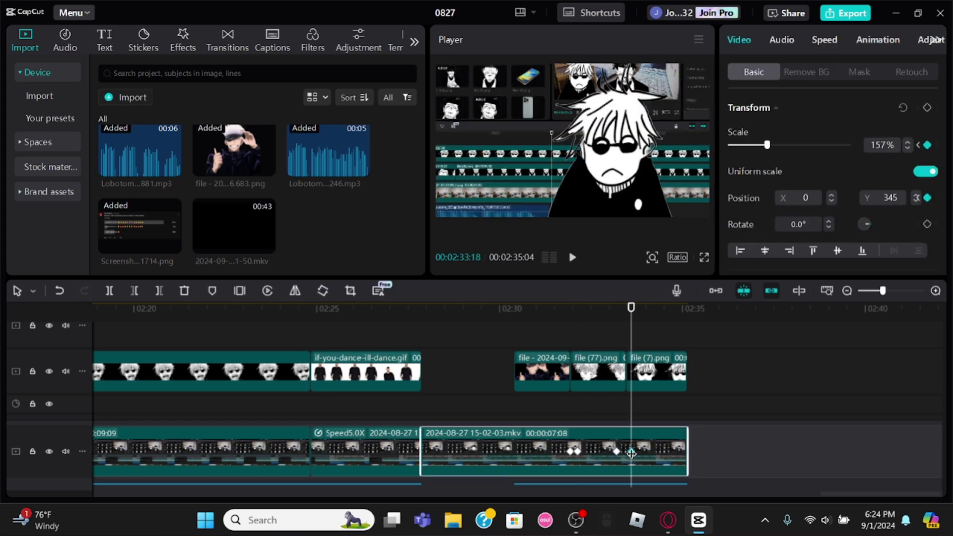
{"action": "left_click", "coordinate": [620, 382]}
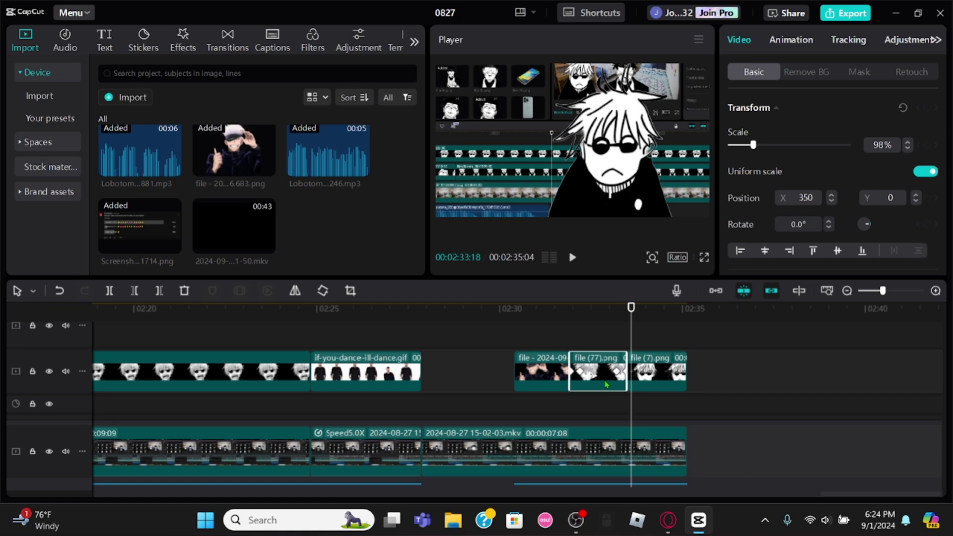
{"action": "left_click", "coordinate": [620, 403]}
{"action": "key", "text": "space"}
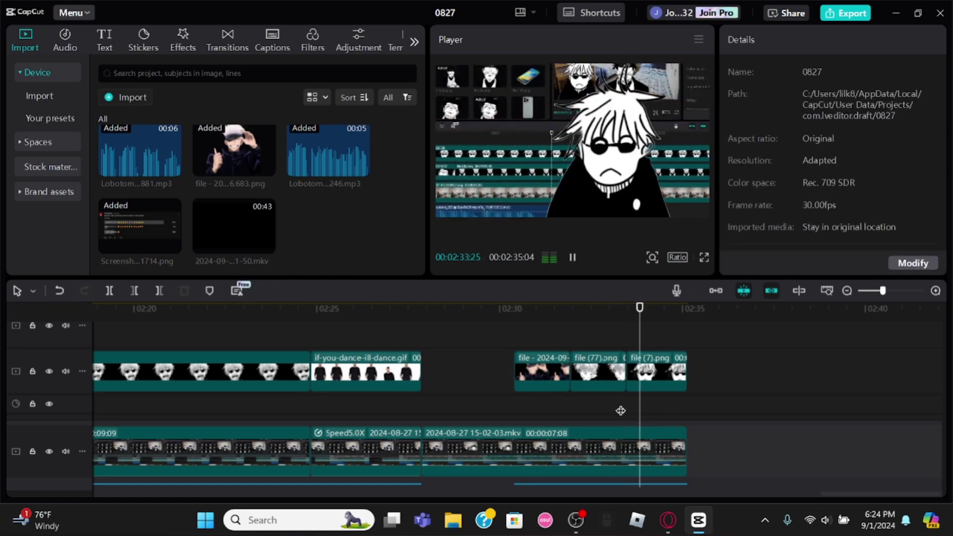